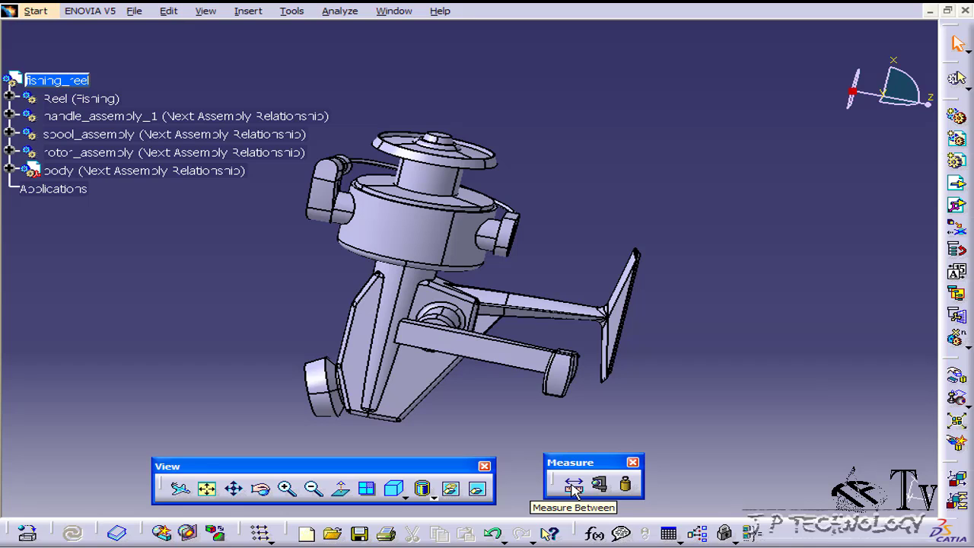
Open Measure Between beside the reel, leaving Selection 1 mode at Any geometry.
click(573, 487)
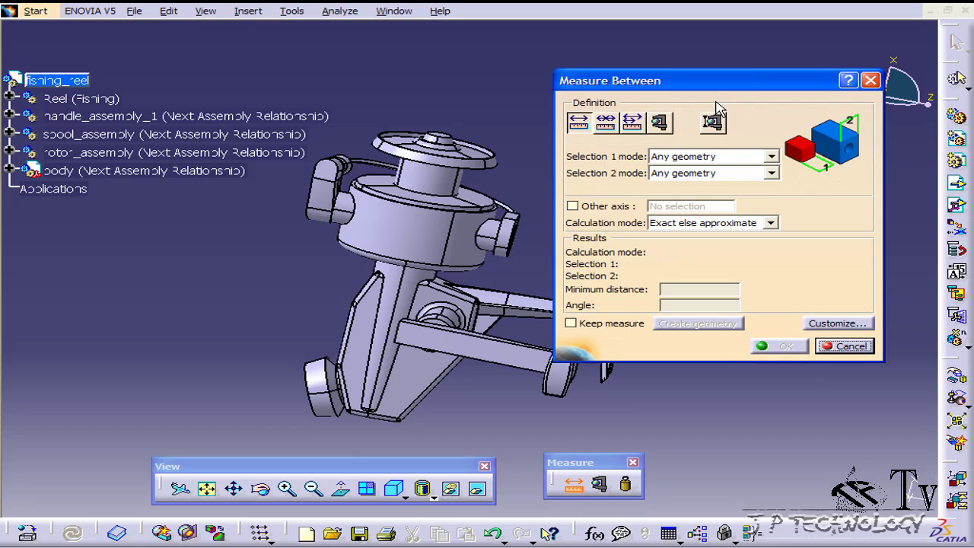
drag(706, 91, 742, 112)
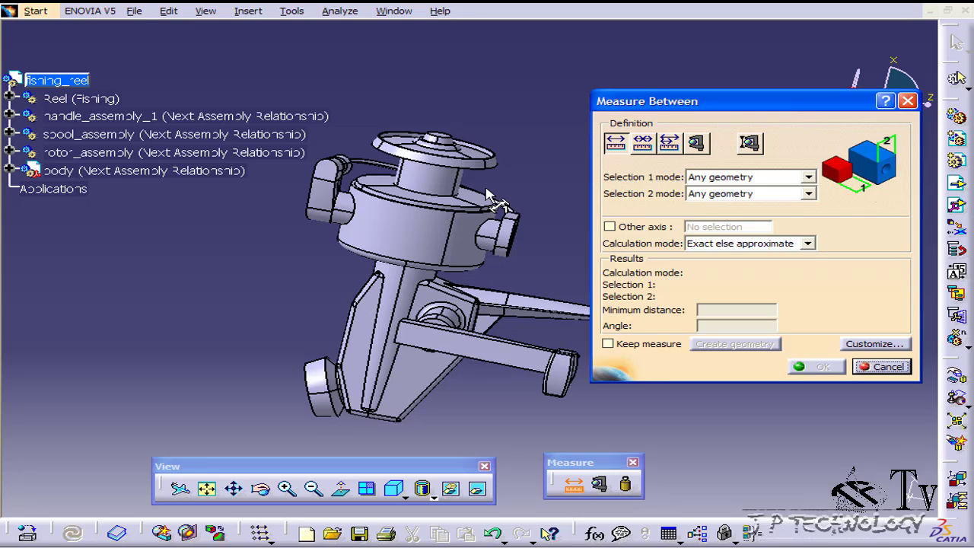
click(714, 179)
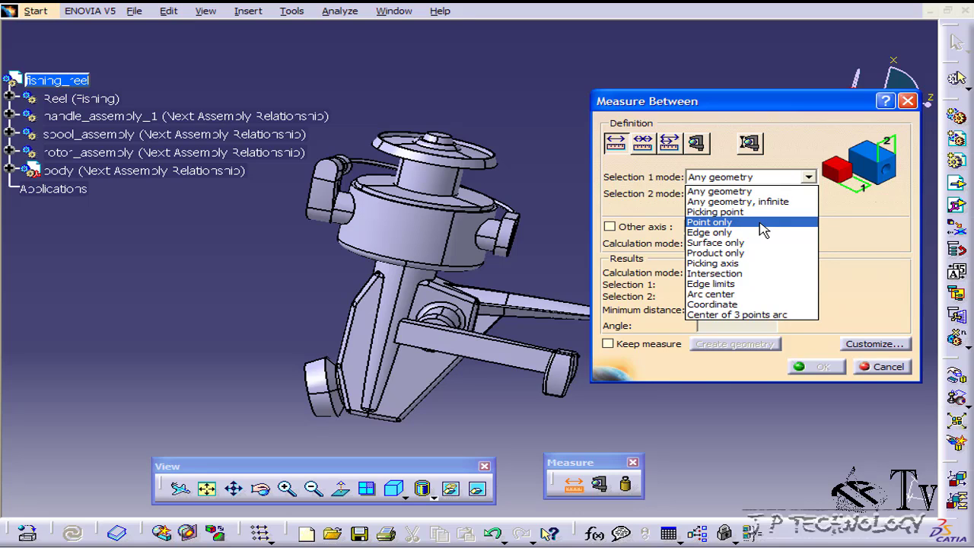
click(853, 216)
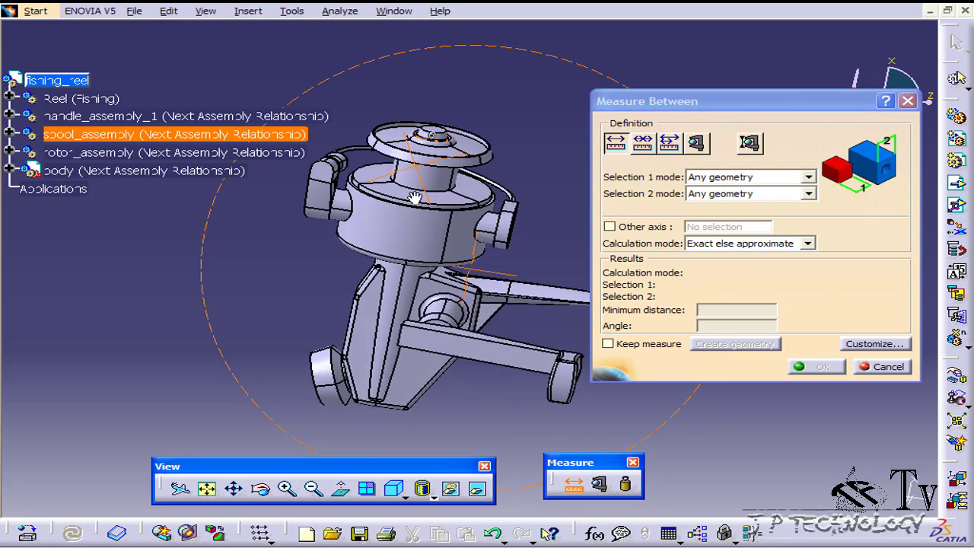
Measure the 15.006 mm minimum distance between two spool surfaces, then close without keeping it.
middle_drag(415, 198, 392, 144)
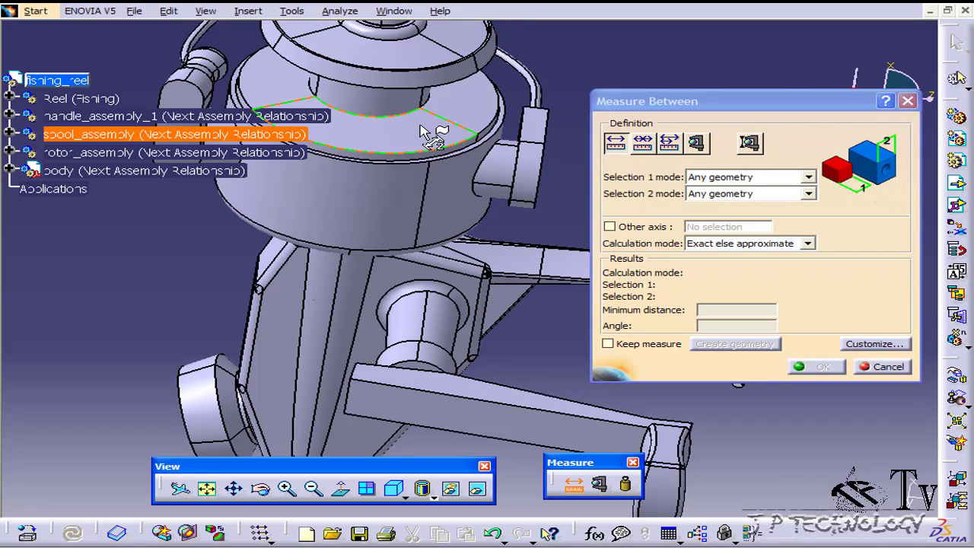
click(423, 131)
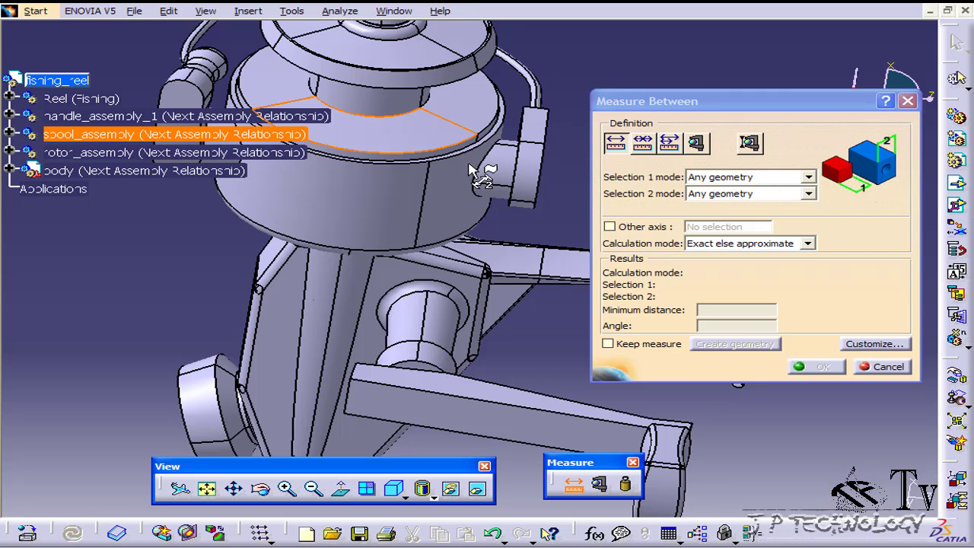
middle_drag(470, 170, 426, 263)
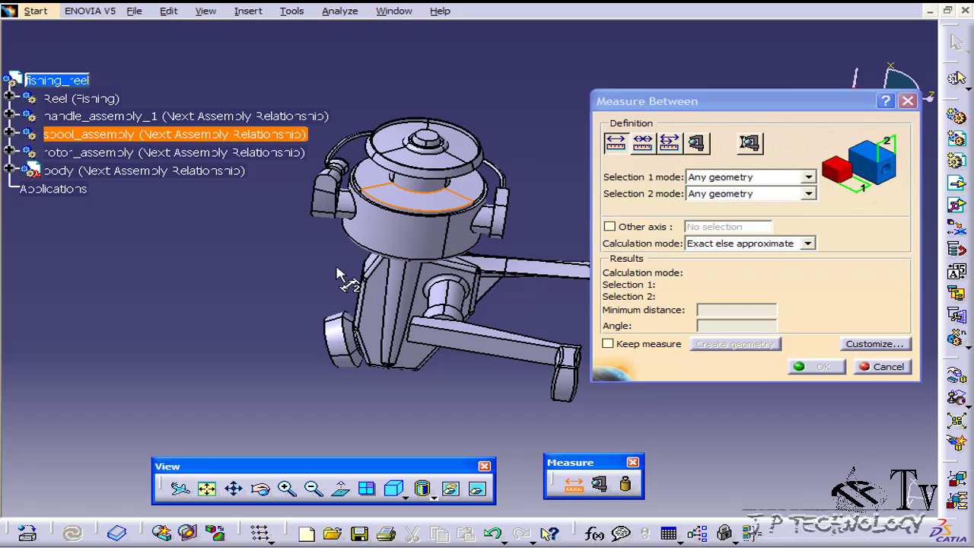
middle_drag(339, 276, 487, 210)
click(469, 204)
click(411, 201)
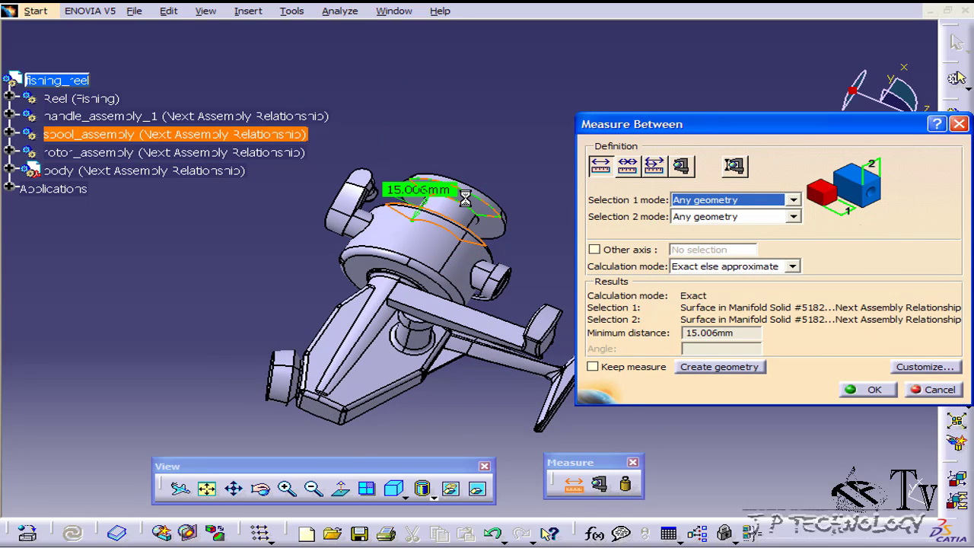
drag(408, 199, 264, 245)
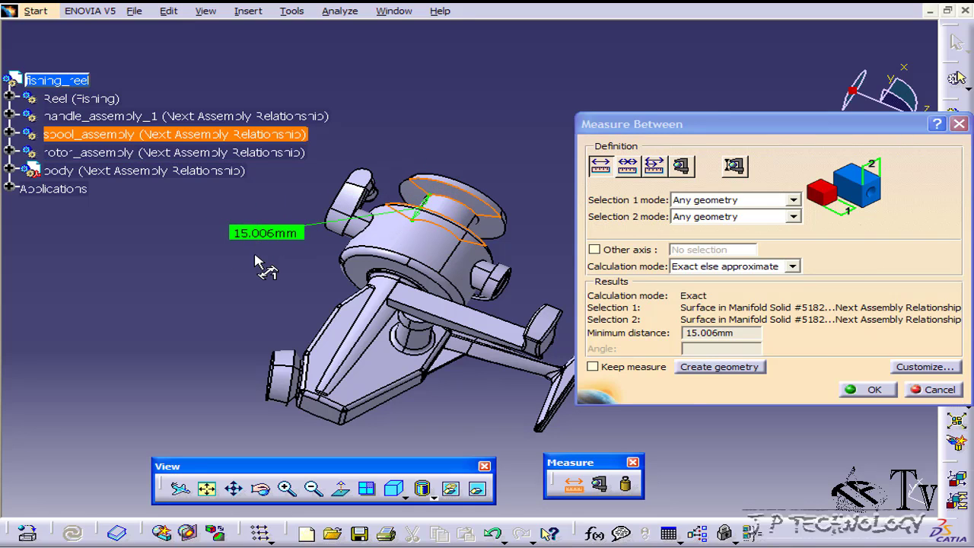
click(869, 389)
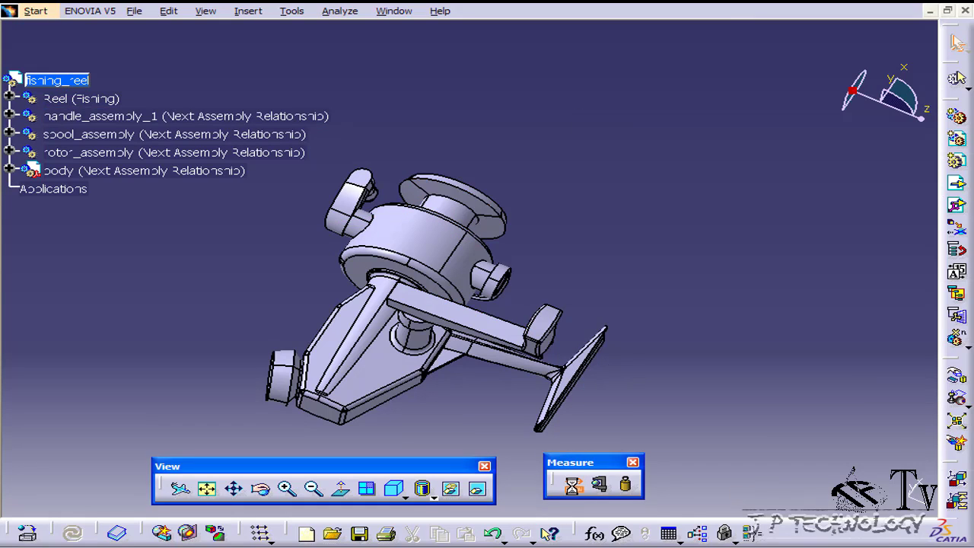
Reopen Measure Between and customize it to report only Maximum distance.
click(573, 486)
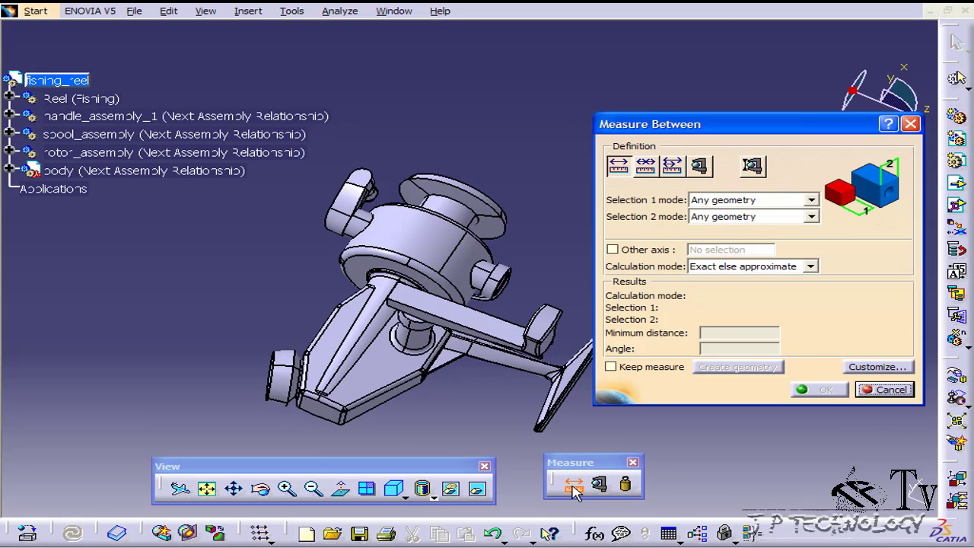
click(875, 367)
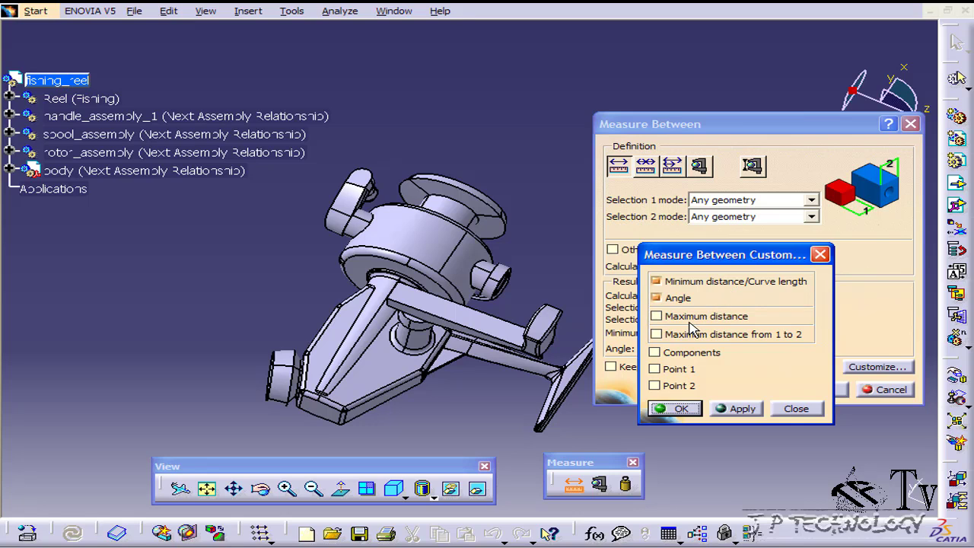
click(673, 317)
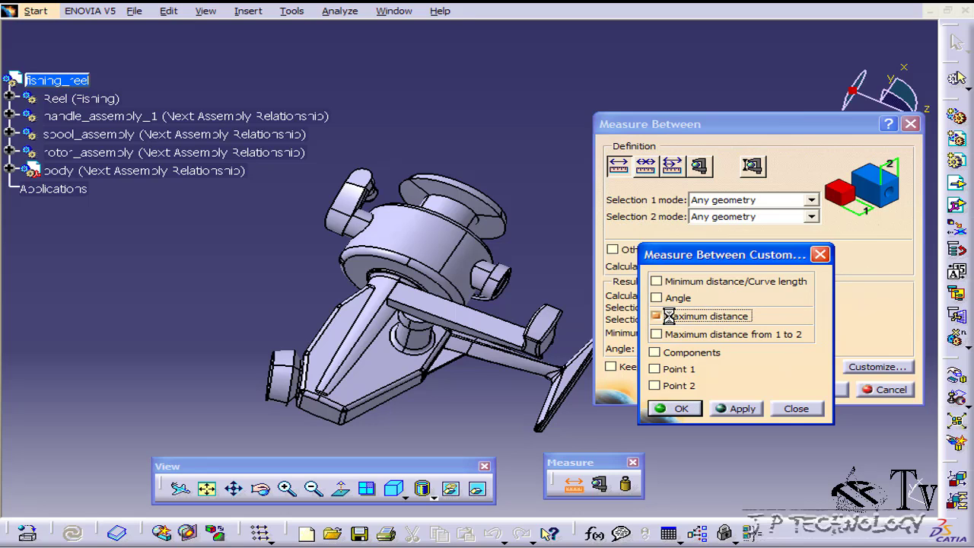
click(685, 409)
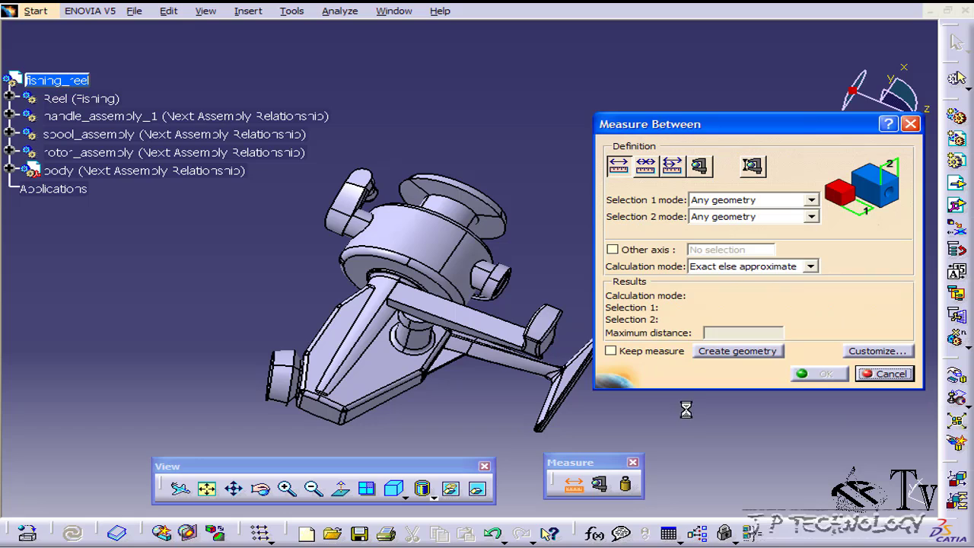
Measure the 16.962 mm maximum spool distance, then customize reporting back to Minimum distance.
middle_drag(447, 129, 397, 254)
click(428, 185)
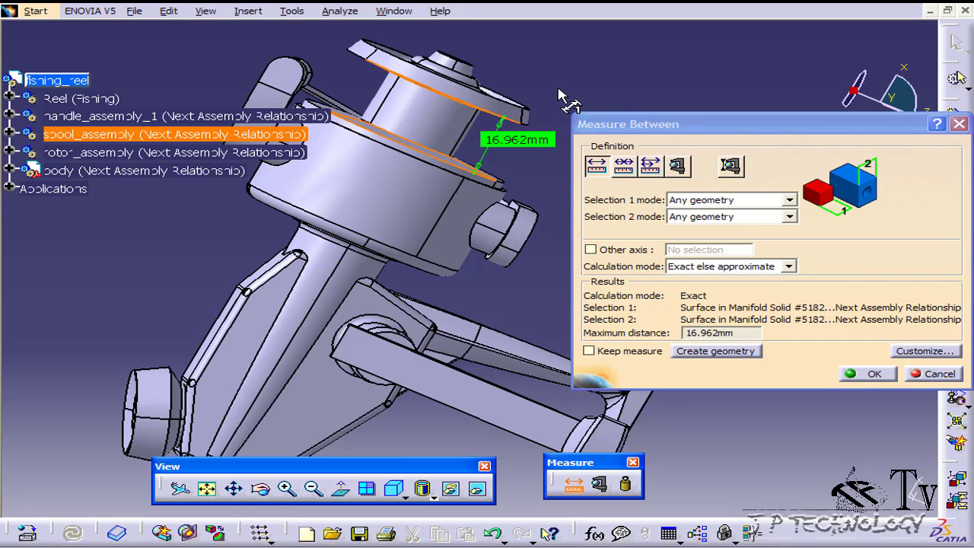
click(910, 350)
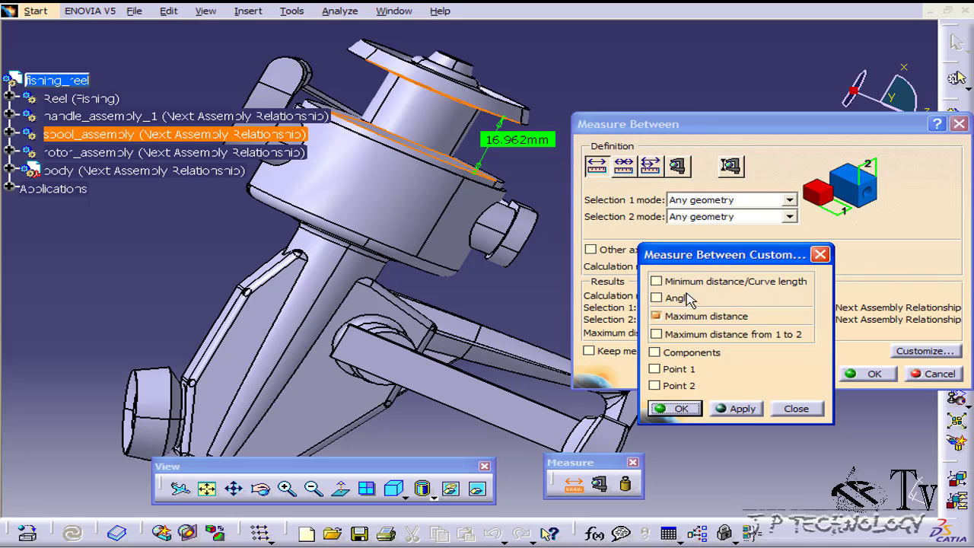
click(668, 283)
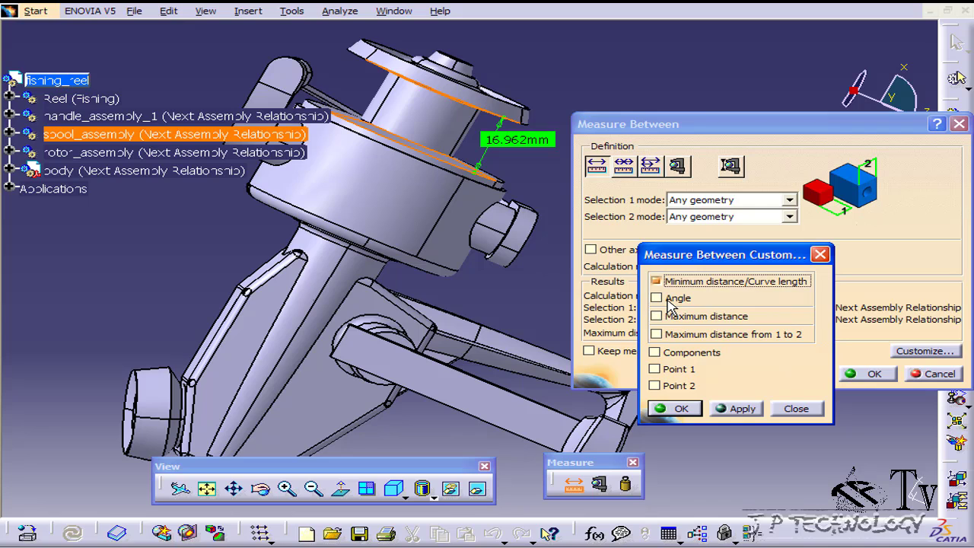
click(674, 409)
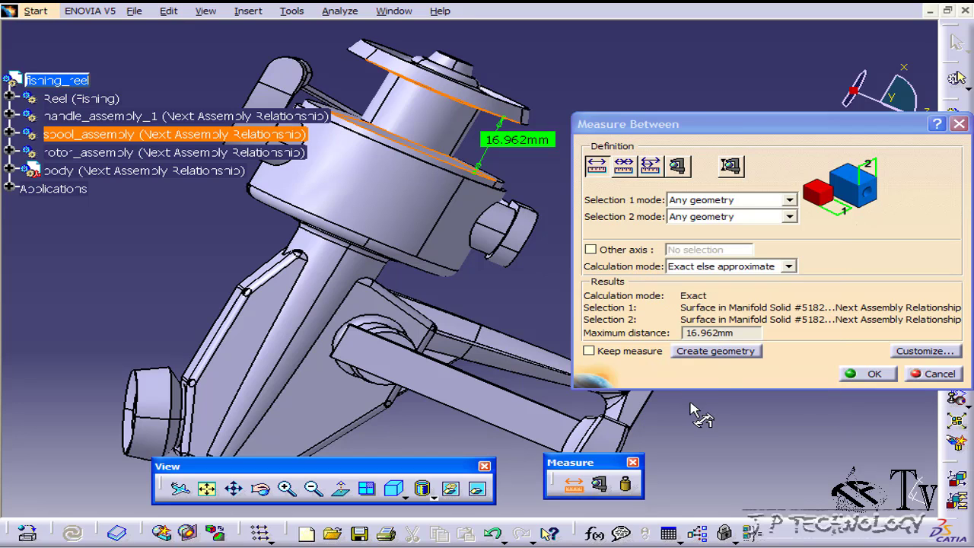
Set both Selection 1 and Selection 2 modes to Point only.
click(695, 200)
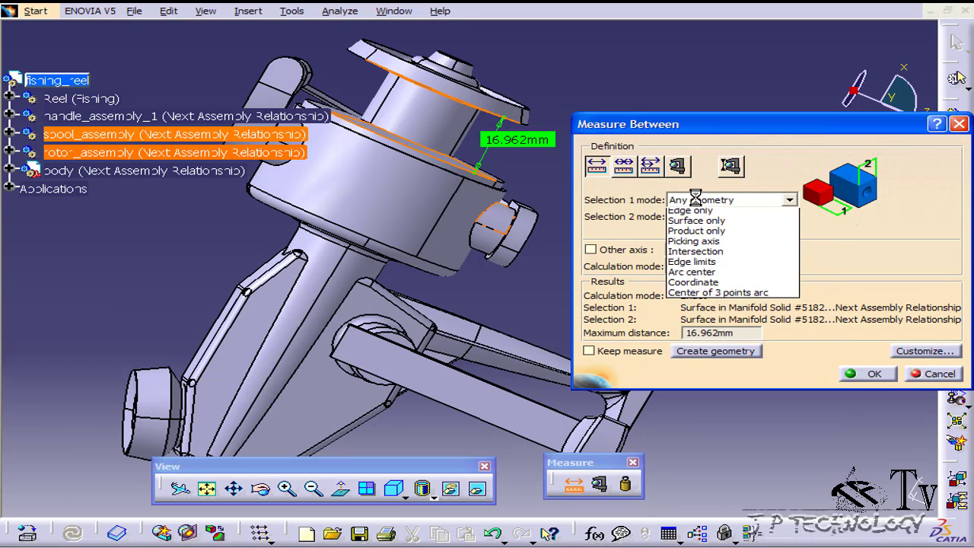
click(712, 240)
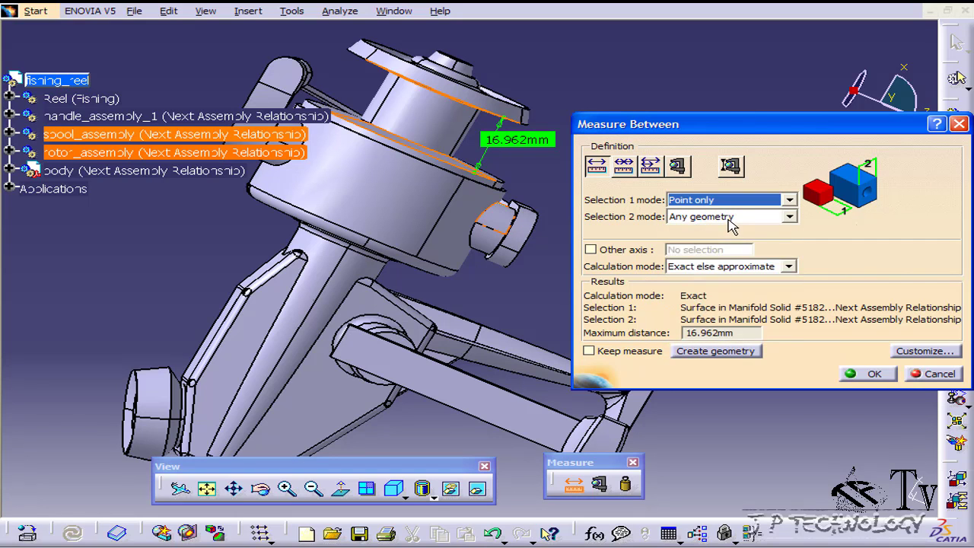
click(728, 220)
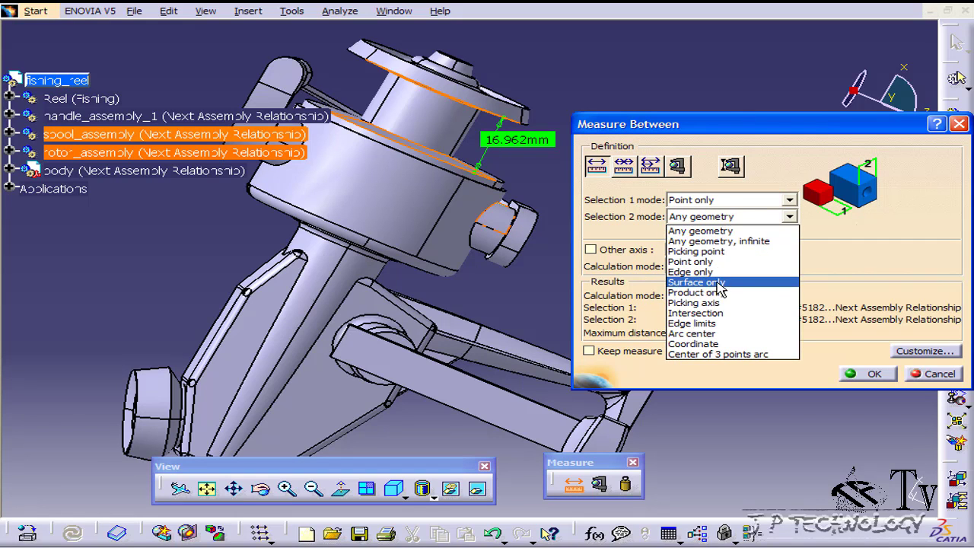
click(690, 261)
Pick two points on the spool rim and edge, giving a 21.38 mm distance.
middle_drag(420, 156, 384, 156)
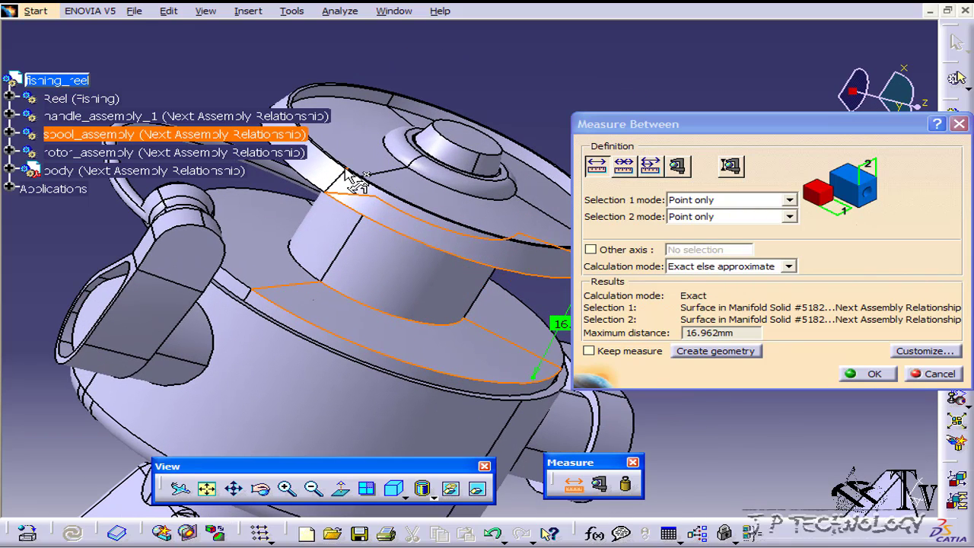
click(345, 168)
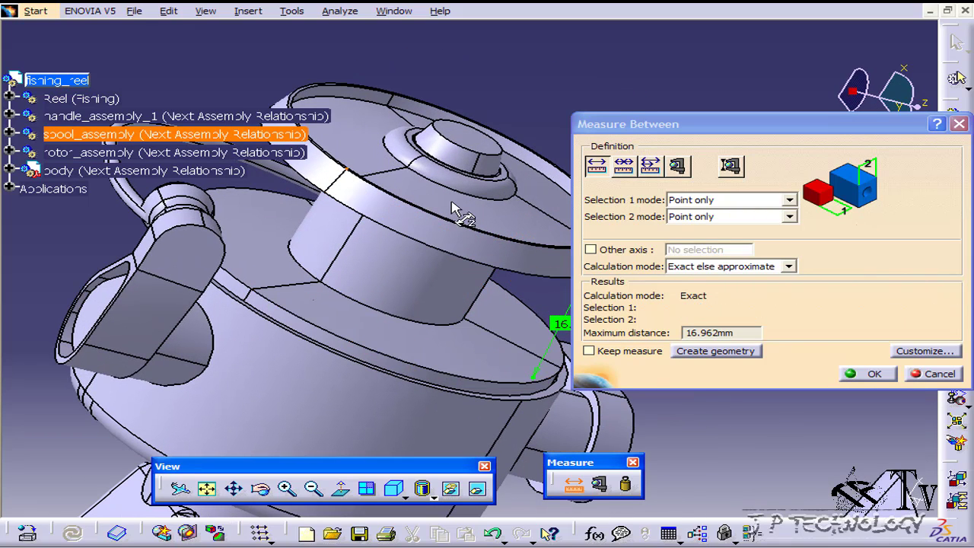
click(249, 291)
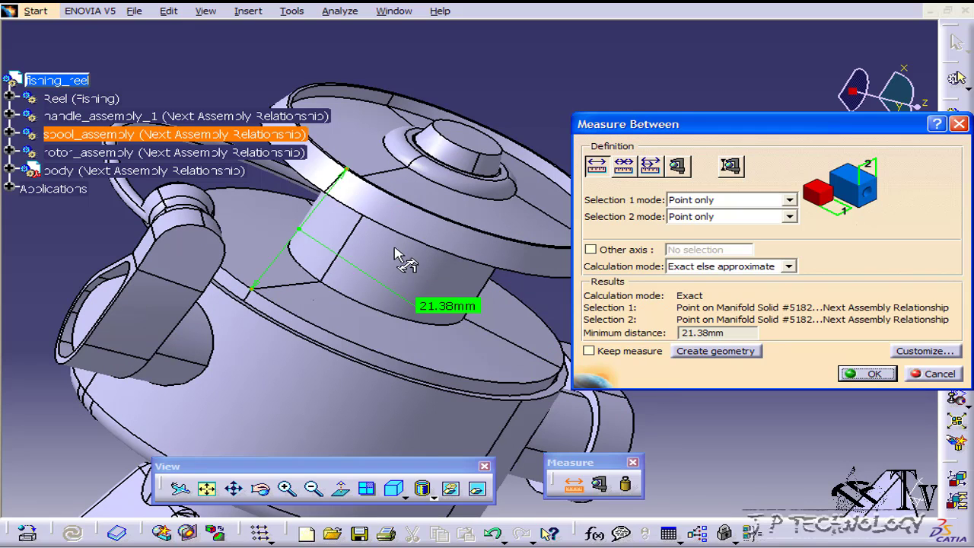
mouse_move(367, 297)
middle_down()
mouse_move(411, 305)
mouse_move(331, 210)
mouse_move(365, 288)
middle_up()
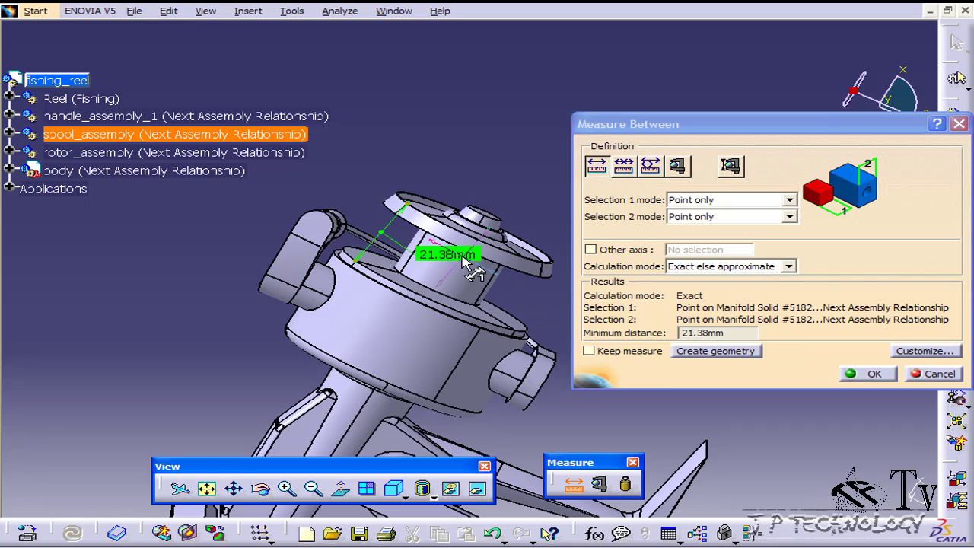
Move the 21.38 mm label left of the reel, enable Keep measure, and confirm.
drag(430, 255, 192, 232)
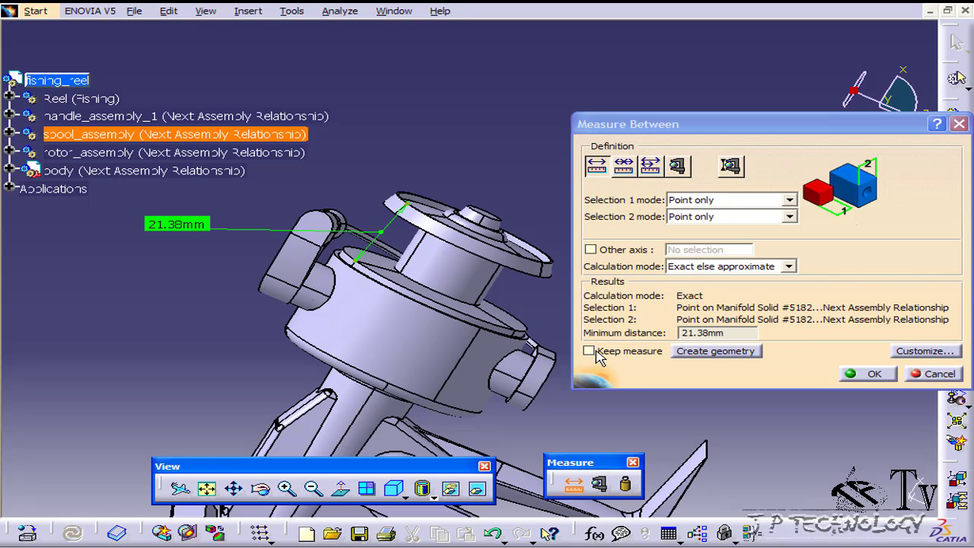
click(589, 352)
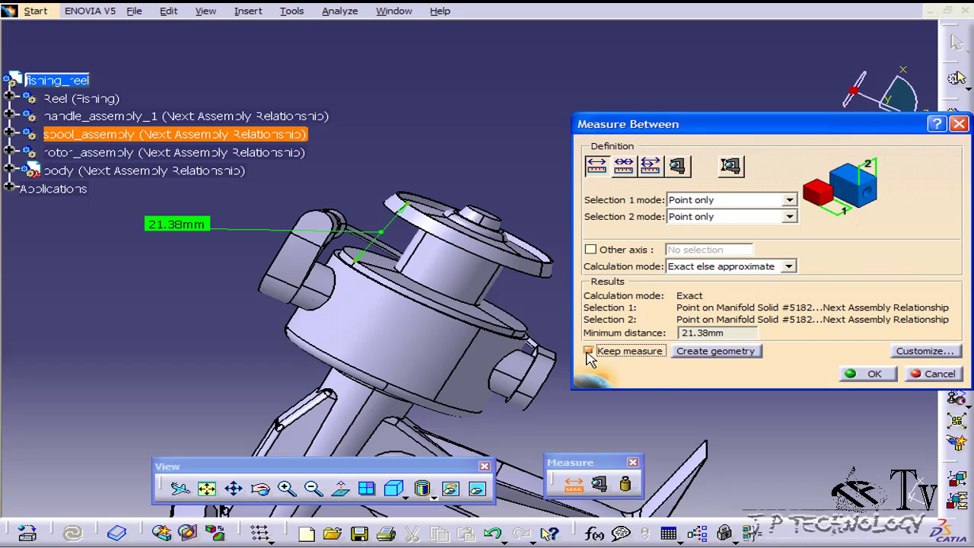
click(856, 376)
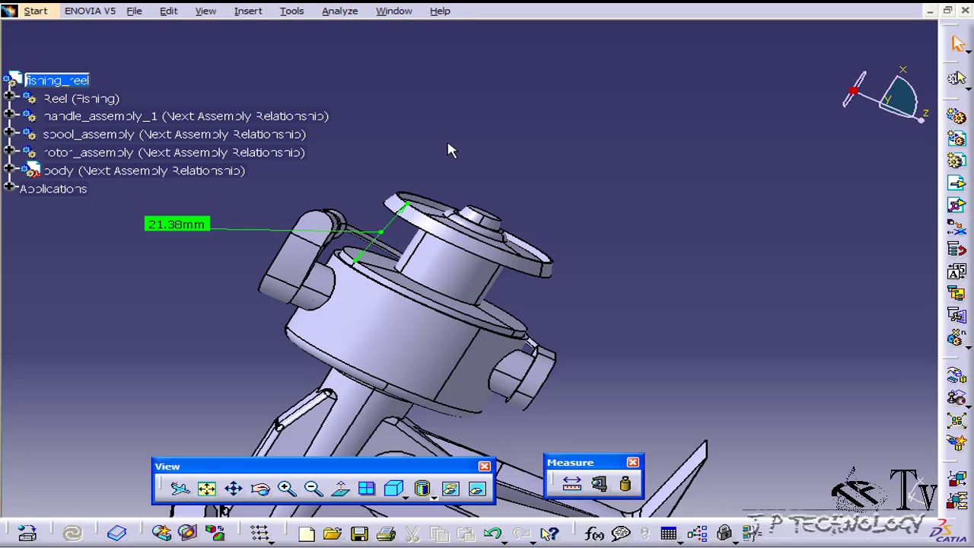
scroll(439, 150, down, 5)
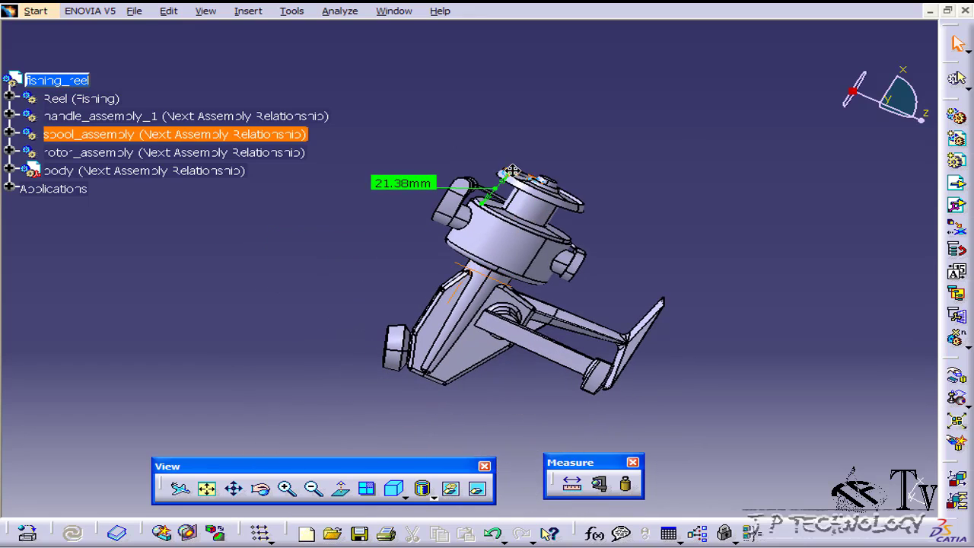
scroll(509, 259, up, 4)
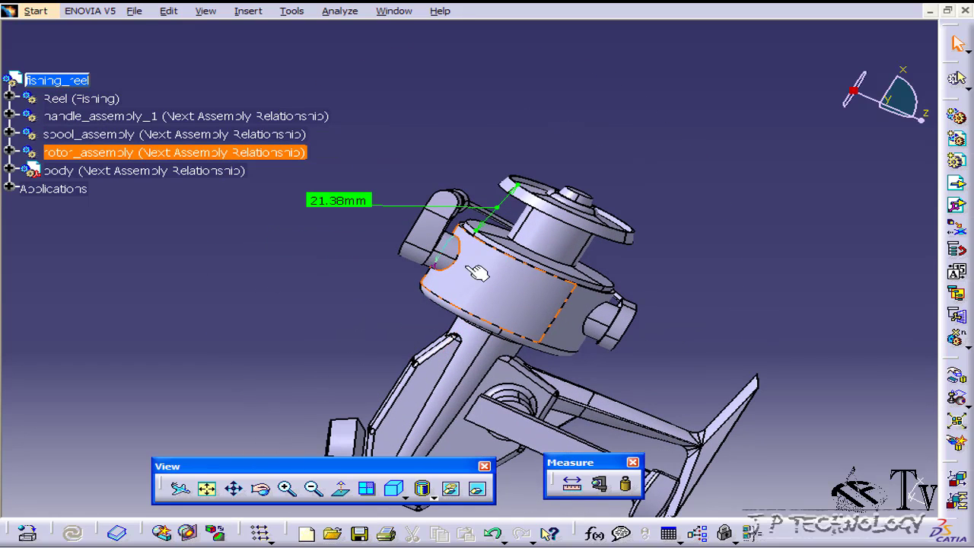